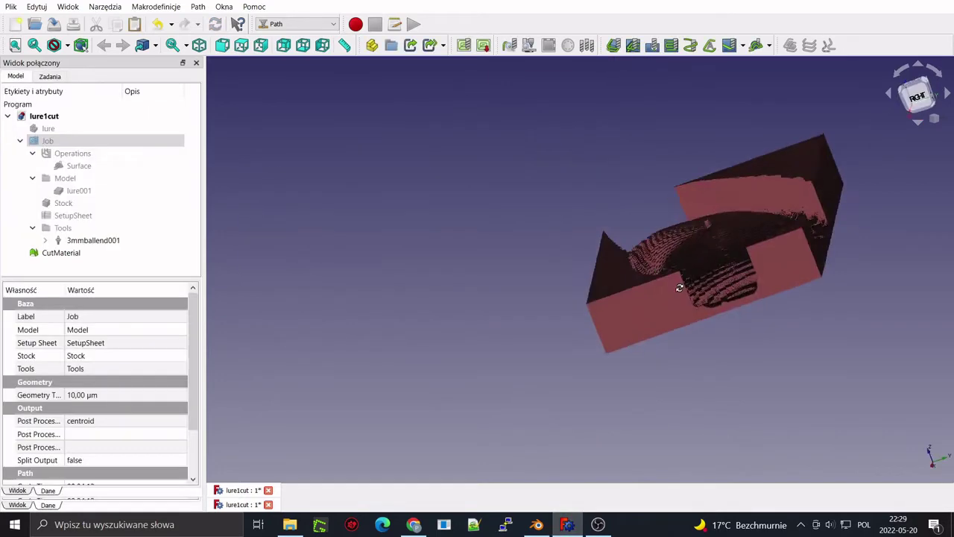
{"action": "middle_click_drag", "start_coordinate": [633, 284], "coordinate": [653, 296]}
{"action": "scroll", "coordinate": [920, 208], "scroll_direction": "up", "scroll_amount": 5}
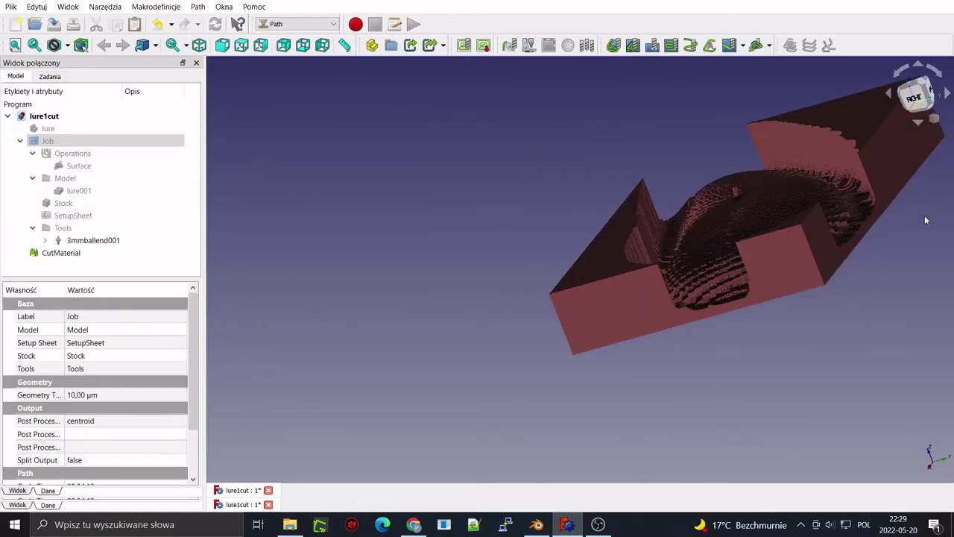
{"action": "middle_click_drag", "start_coordinate": [886, 265], "coordinate": [857, 282]}
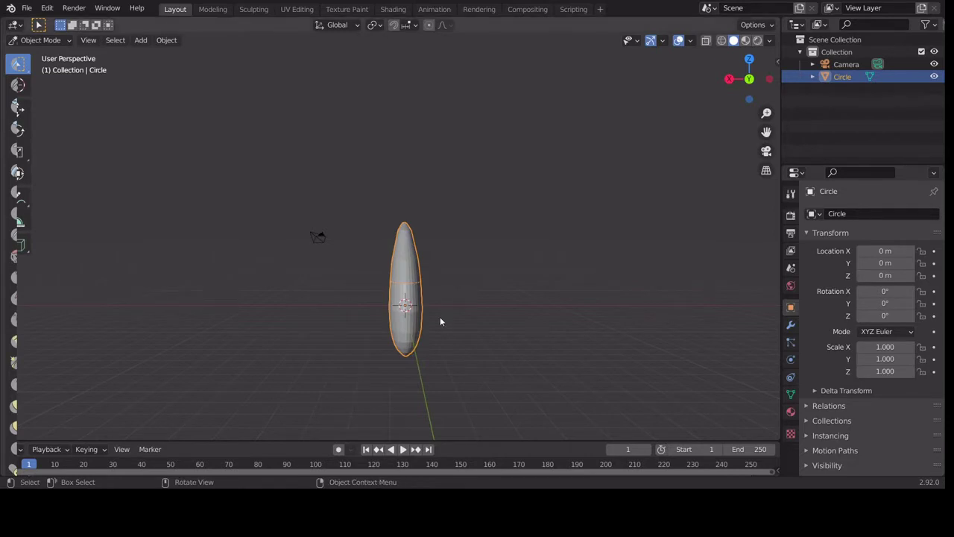
Switch to Blender and examine the lure mesh from the front, top, side and opposite orthographic views
{"action": "key", "text": "KP_1"}
{"action": "middle_click_drag", "start_coordinate": [439, 318], "coordinate": [440, 321]}
{"action": "key", "text": "KP_7"}
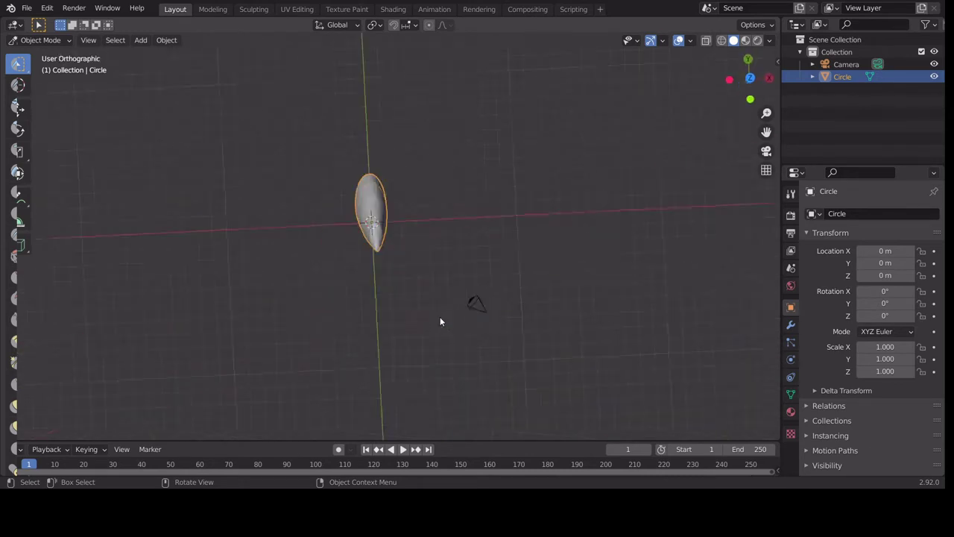
{"action": "middle_click_drag", "start_coordinate": [439, 321], "coordinate": [440, 321]}
{"action": "key", "text": "KP_3"}
{"action": "key", "text": "KP_7"}
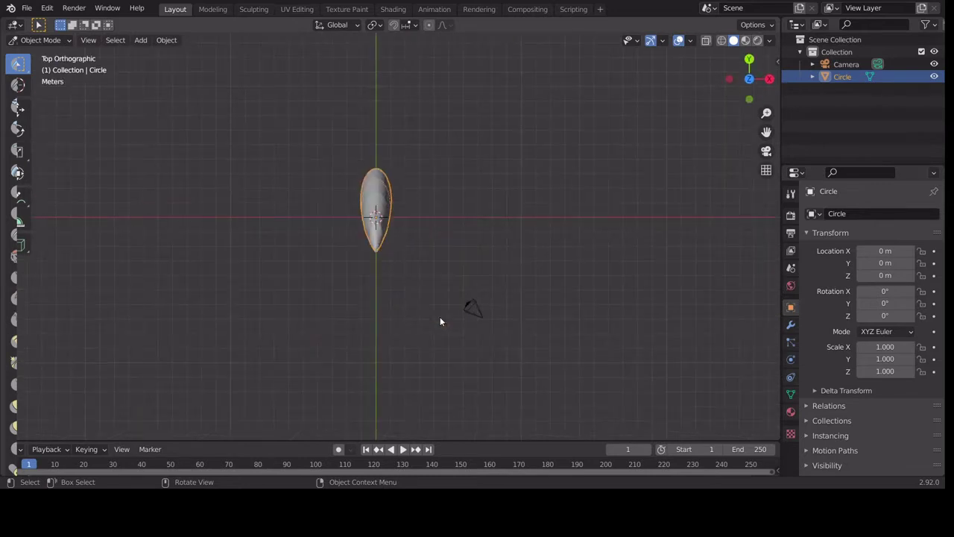
{"action": "key", "text": "KP_9"}
{"action": "middle_click_drag", "start_coordinate": [440, 321], "coordinate": [440, 321]}
{"action": "key", "text": "KP_1"}
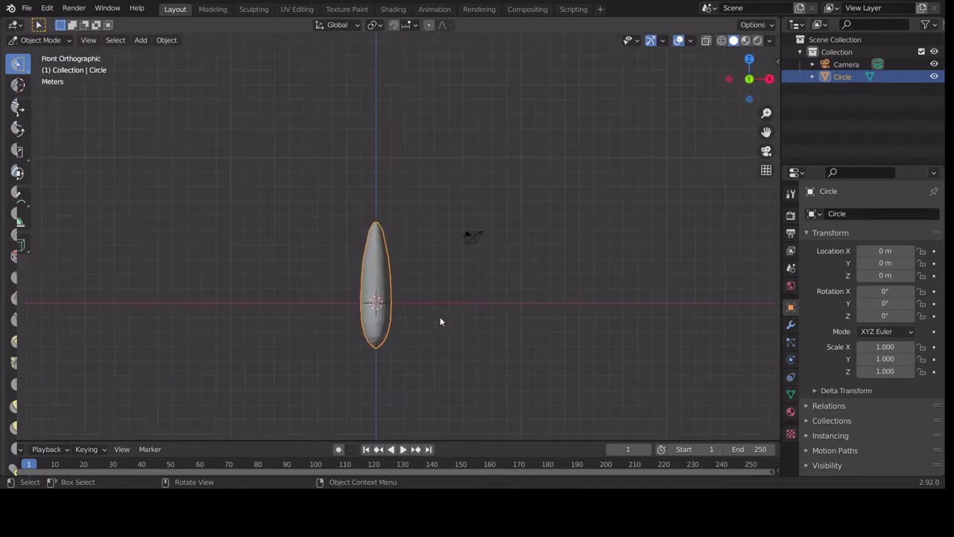
{"action": "middle_click_drag", "start_coordinate": [380, 344], "coordinate": [524, 340]}
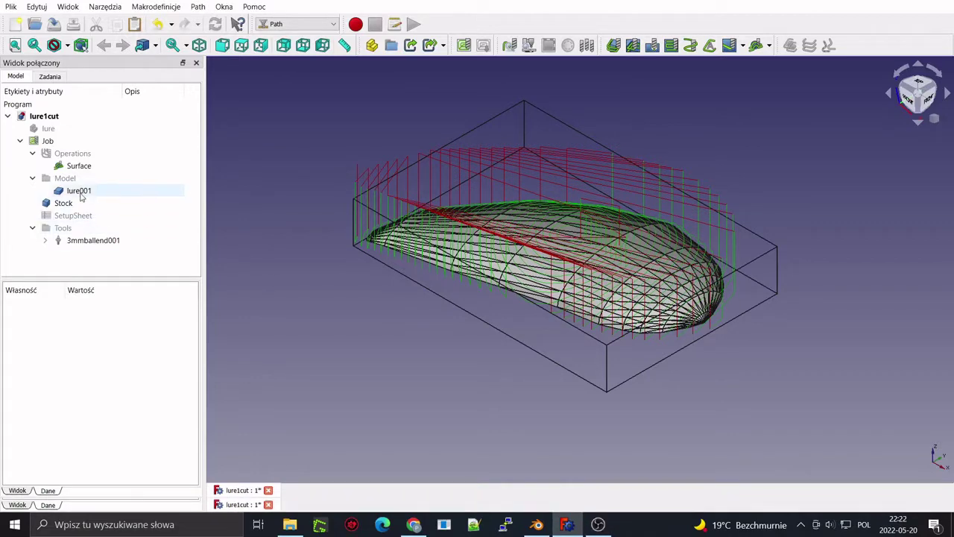
Switch to FreeCAD and review the lure001 model, the Surface operation and the source lure part in the lure1cut document
{"action": "left_click", "coordinate": [79, 191]}
{"action": "left_click", "coordinate": [78, 166]}
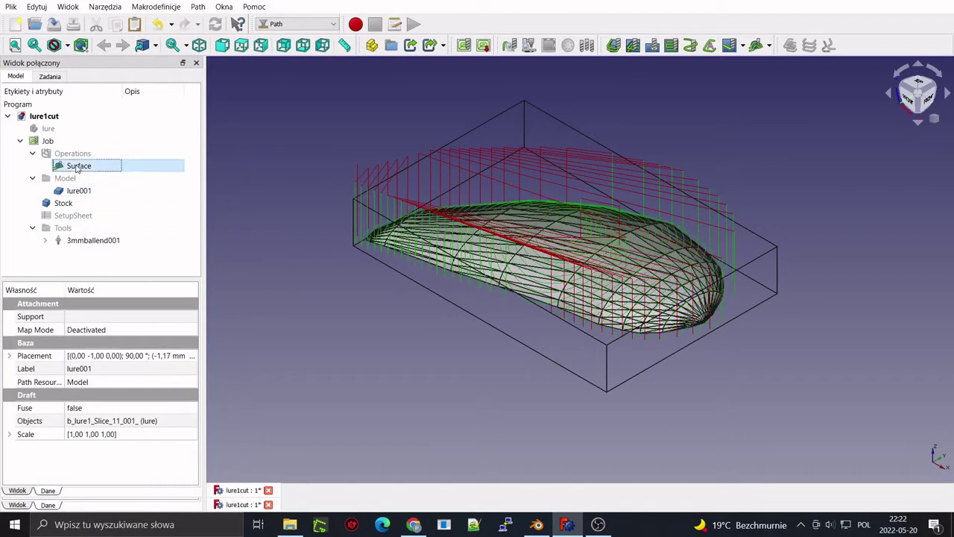
{"action": "left_click", "coordinate": [52, 129]}
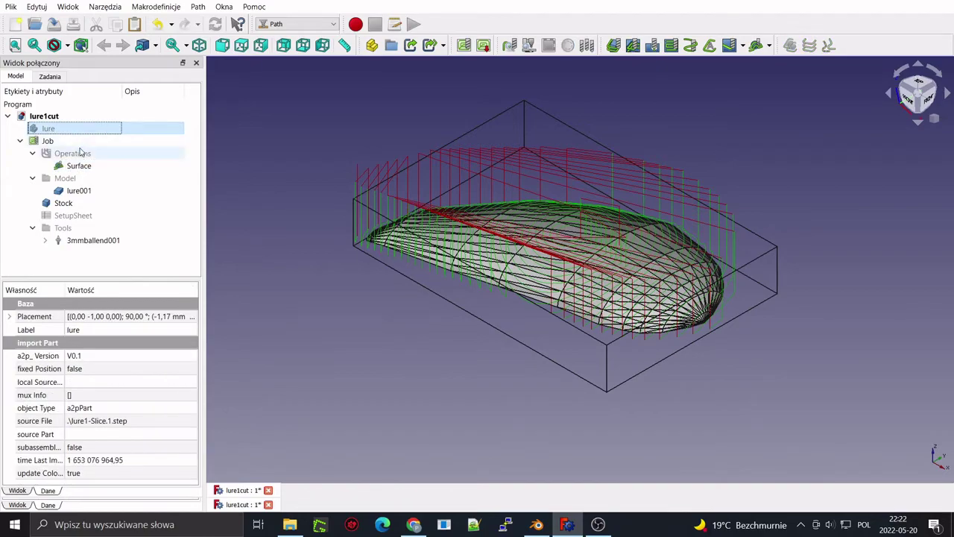
{"action": "left_click", "coordinate": [78, 165]}
{"action": "middle_click_drag", "start_coordinate": [511, 381], "coordinate": [582, 369]}
{"action": "left_click", "coordinate": [87, 194]}
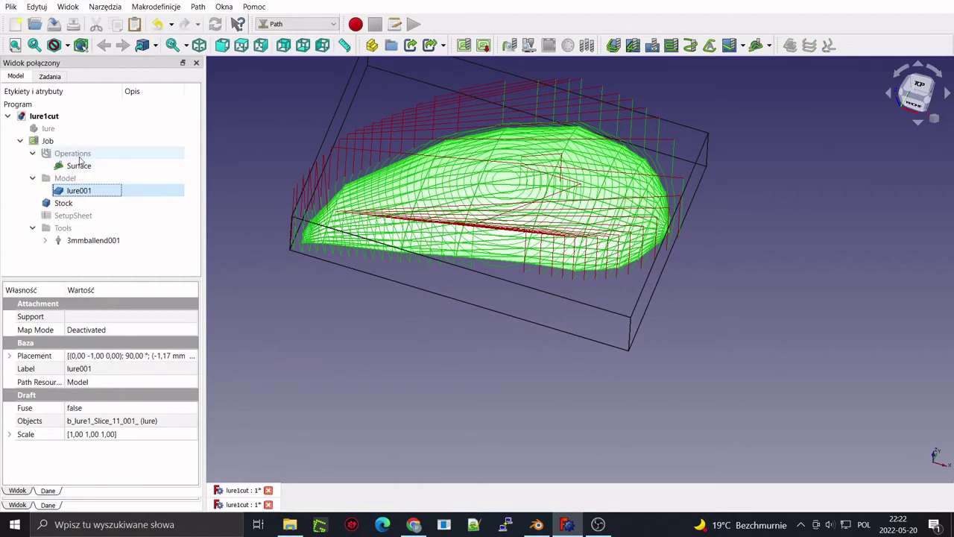
Hide the Surface operation and the lure001 model, keeping only the Job toolpath and stock outline displayed
{"action": "left_click", "coordinate": [79, 165]}
{"action": "left_click", "coordinate": [90, 192]}
{"action": "key", "text": "space"}
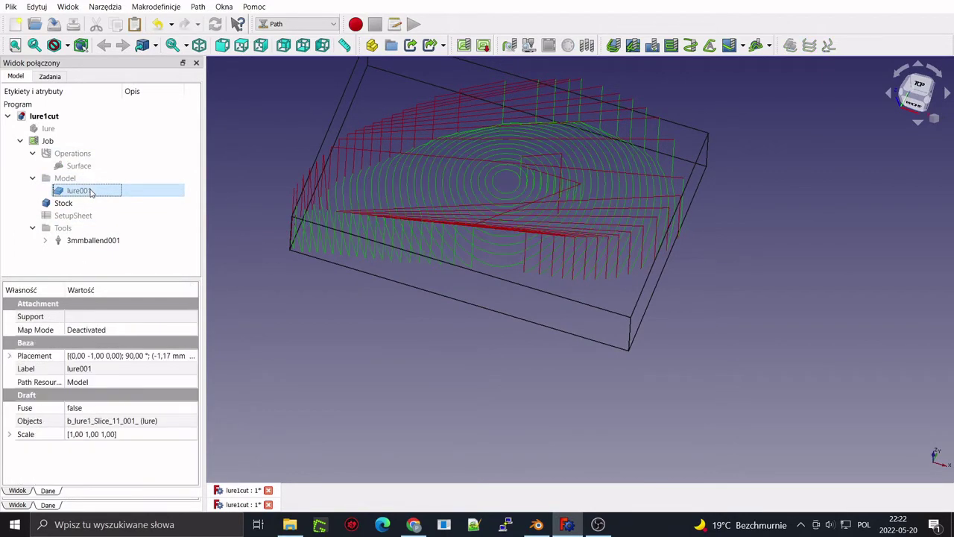
{"action": "left_click", "coordinate": [74, 144]}
{"action": "key", "text": "space"}
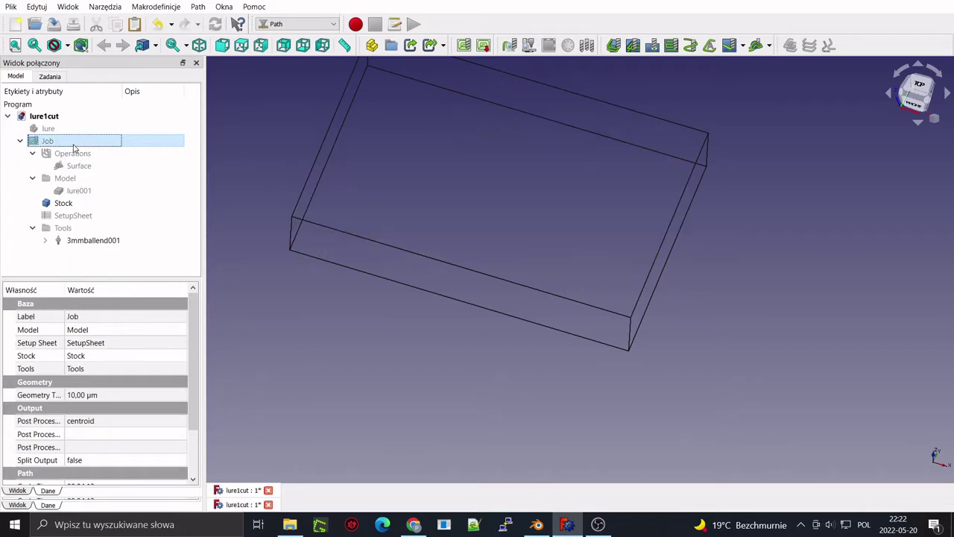
{"action": "key", "text": "space"}
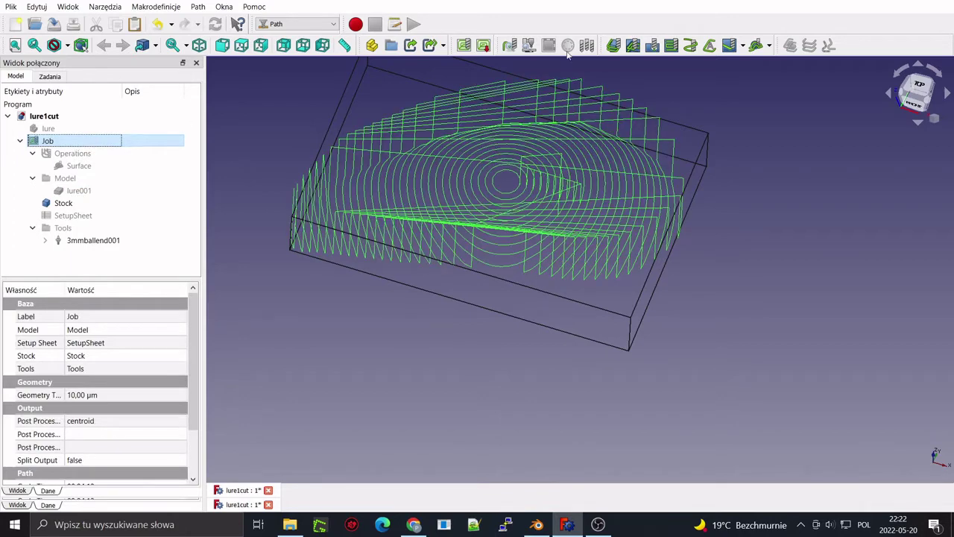
Run the path simulation of the Job's Surface operation at 50 G/s and 0.1% accuracy, shown in isometric view
{"action": "left_click", "coordinate": [529, 47]}
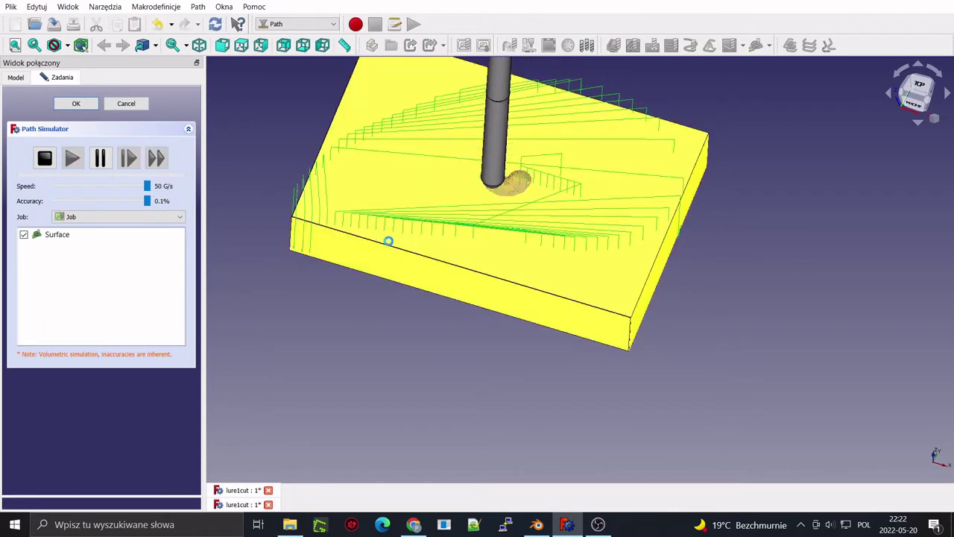
{"action": "left_click", "coordinate": [199, 45]}
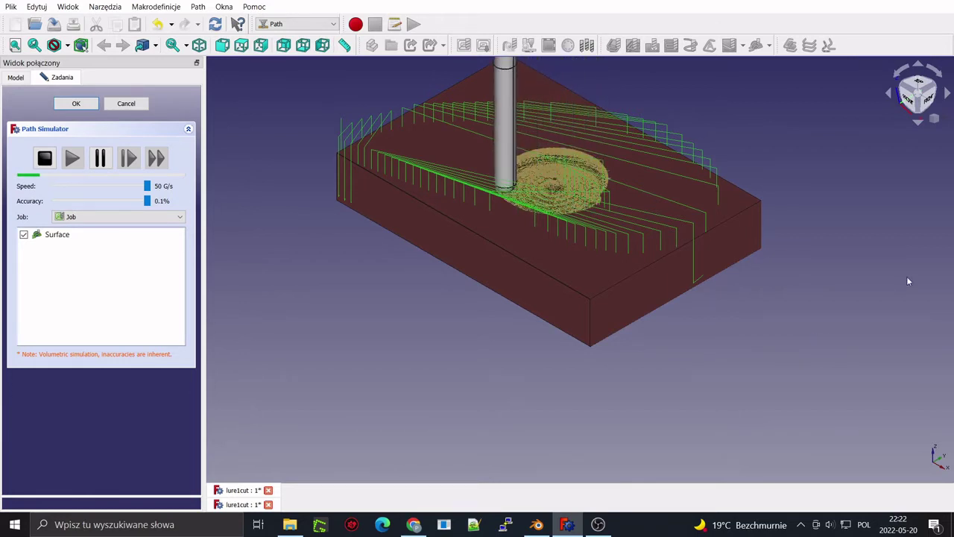
{"action": "scroll", "coordinate": [861, 213], "scroll_direction": "down", "scroll_amount": 5}
{"action": "scroll", "coordinate": [836, 213], "scroll_direction": "up", "scroll_amount": 5}
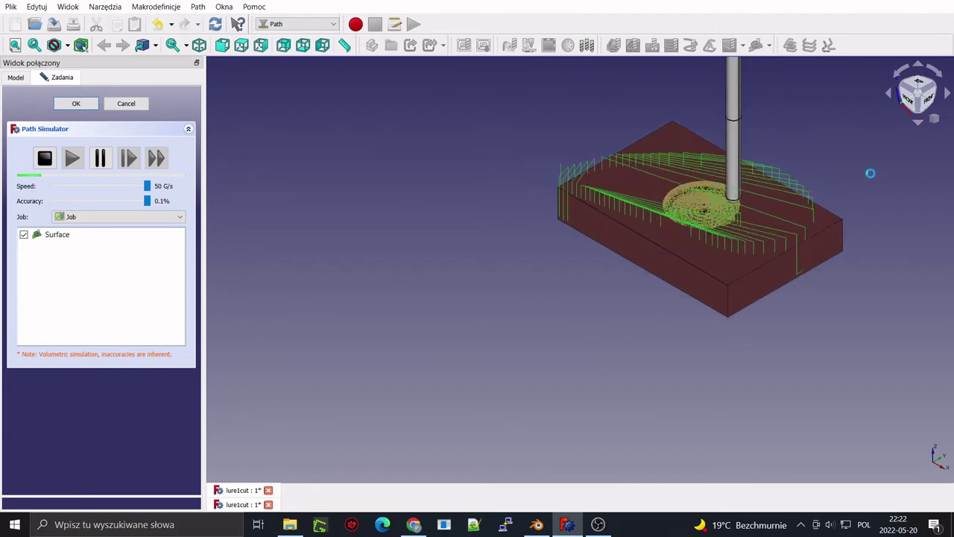
{"action": "middle_click_drag", "start_coordinate": [815, 190], "coordinate": [694, 226]}
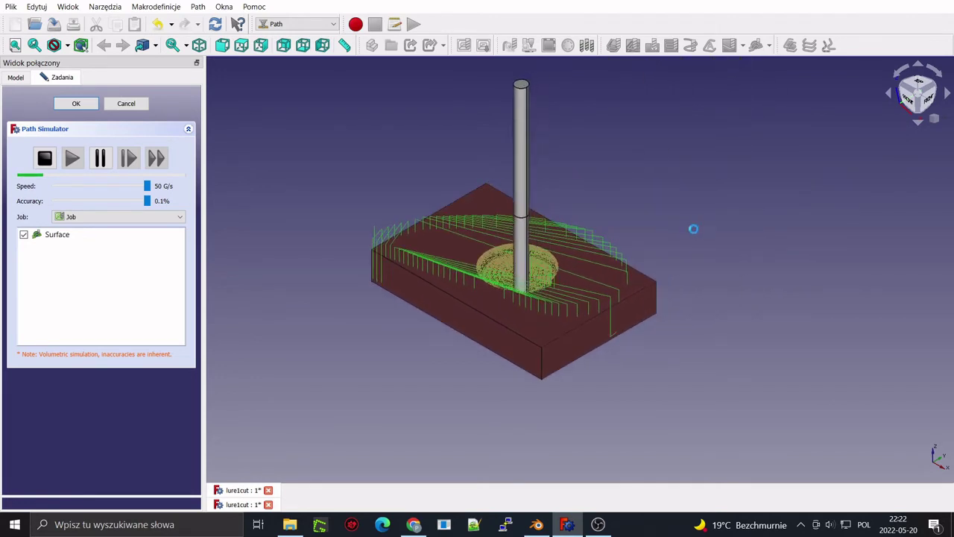
Follow the simulated cutting from the top, right, rear and isometric views, and accept the simulation to keep the cut material
{"action": "key", "text": "1"}
{"action": "key", "text": "2"}
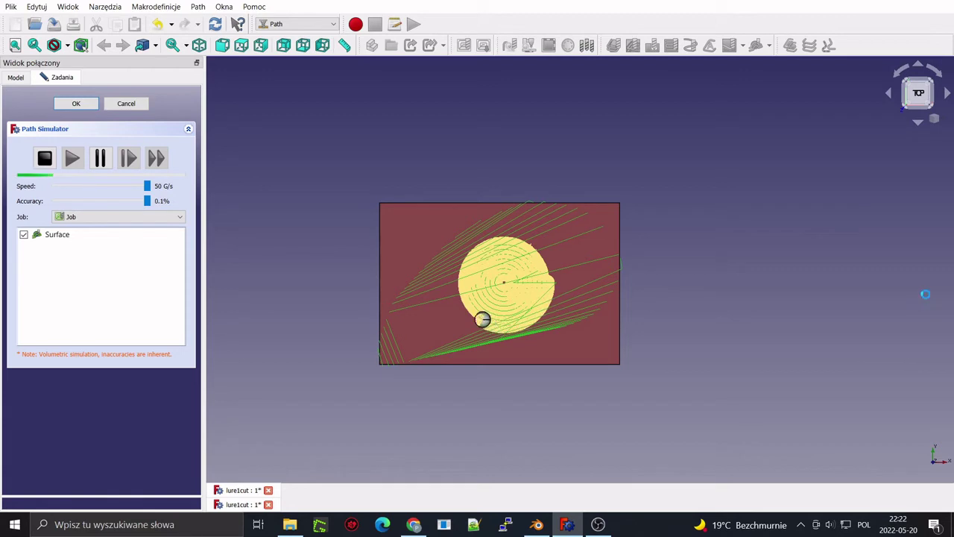
{"action": "key", "text": "1"}
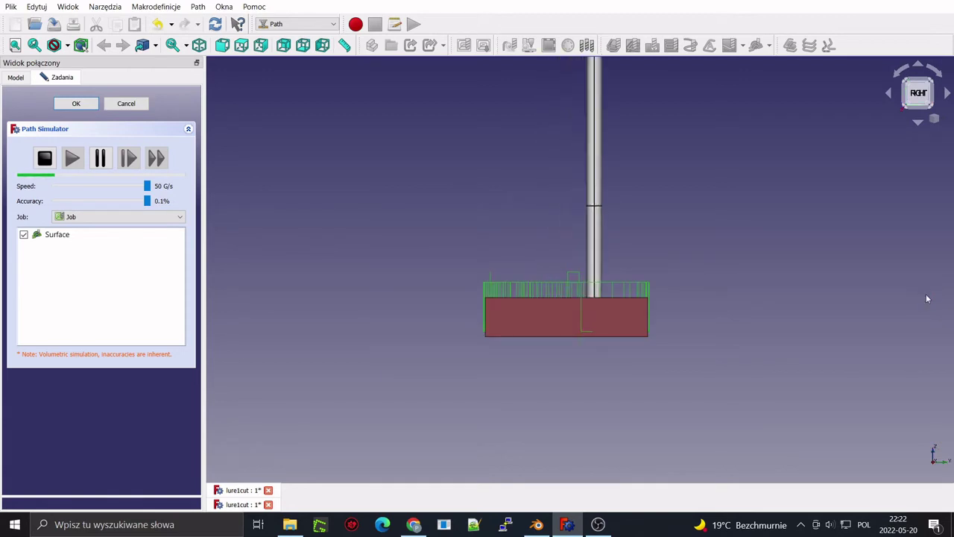
{"action": "key", "text": "5"}
{"action": "key", "text": "4"}
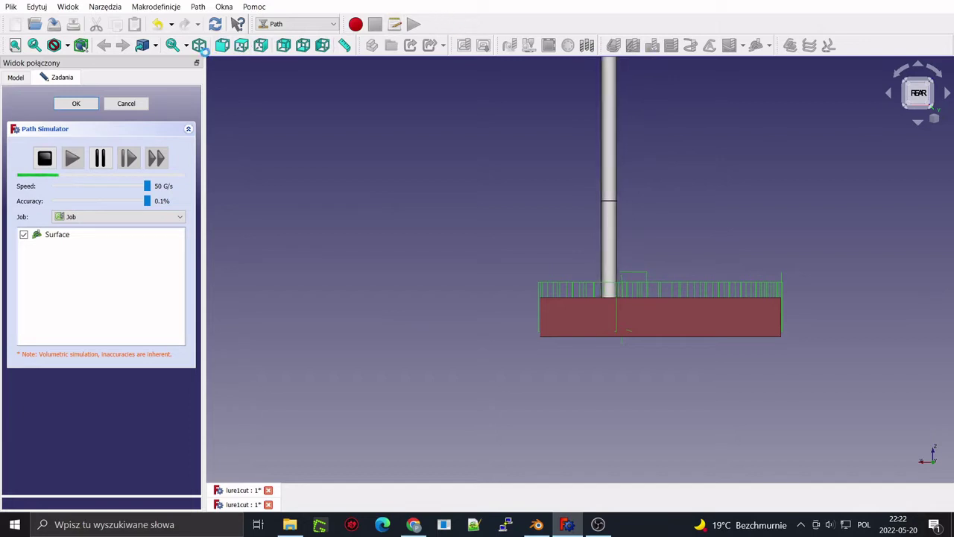
{"action": "left_click", "coordinate": [199, 44]}
{"action": "scroll", "coordinate": [563, 369], "scroll_direction": "up", "scroll_amount": 3}
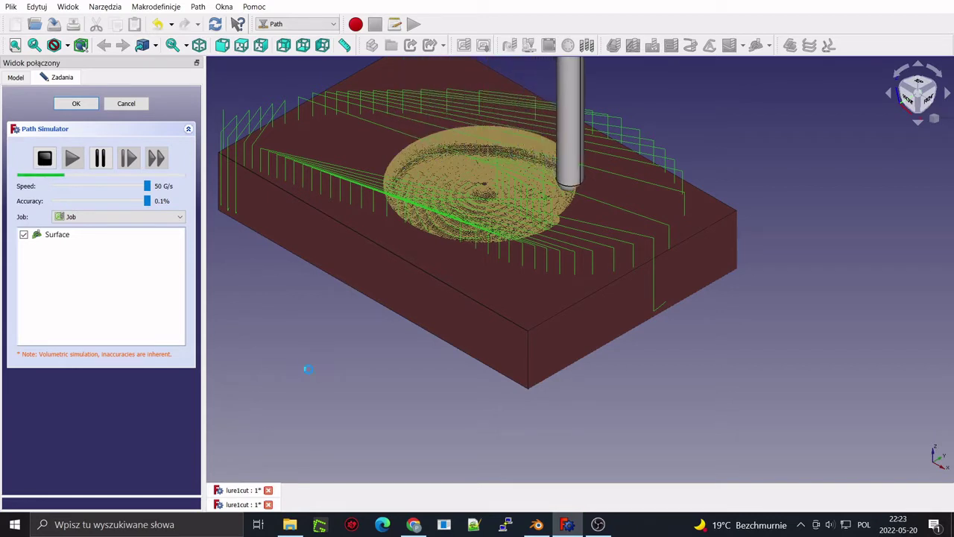
{"action": "middle_click_drag", "start_coordinate": [275, 277], "coordinate": [291, 341]}
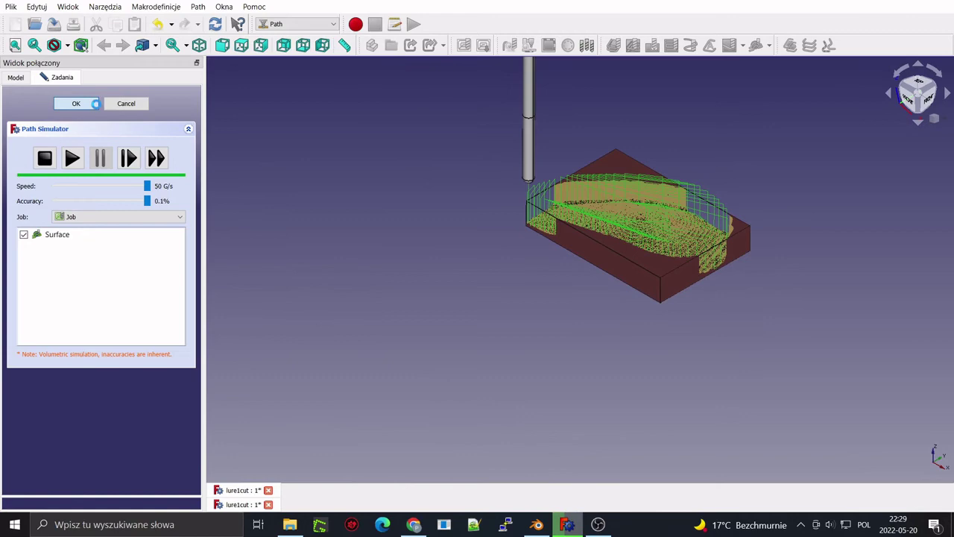
{"action": "left_click", "coordinate": [82, 104]}
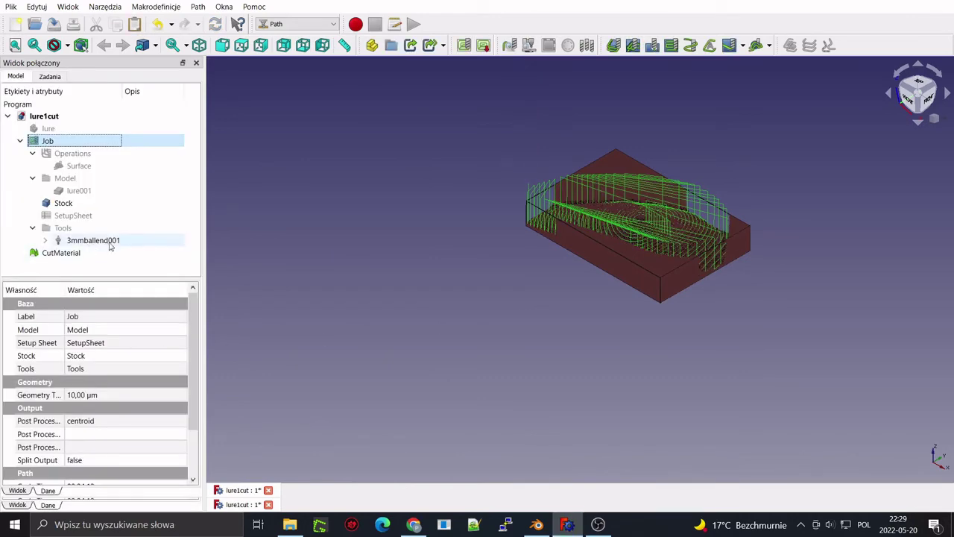
Hide the Stock and the Job toolpath, and examine the machined surface of the cut material up close
{"action": "scroll", "coordinate": [740, 226], "scroll_direction": "up", "scroll_amount": 4}
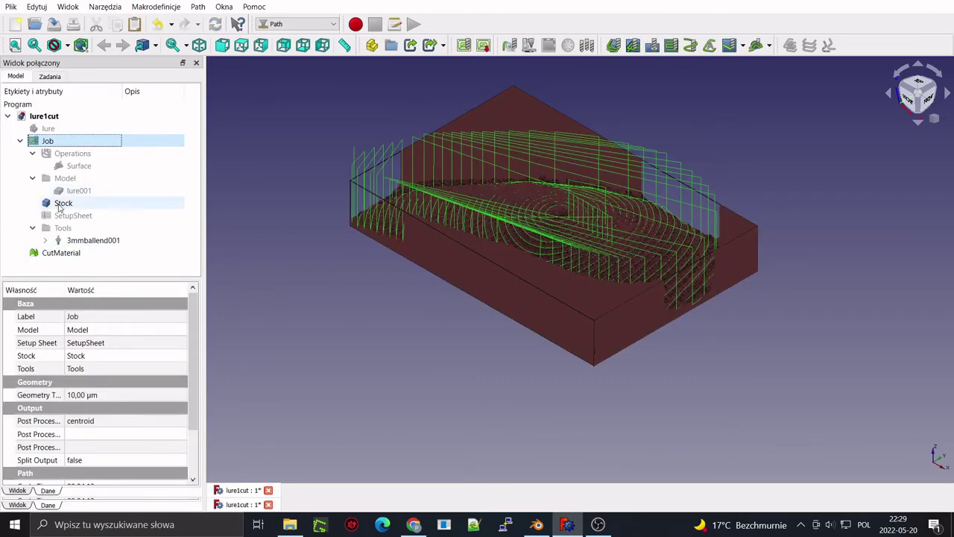
{"action": "left_click", "coordinate": [59, 205]}
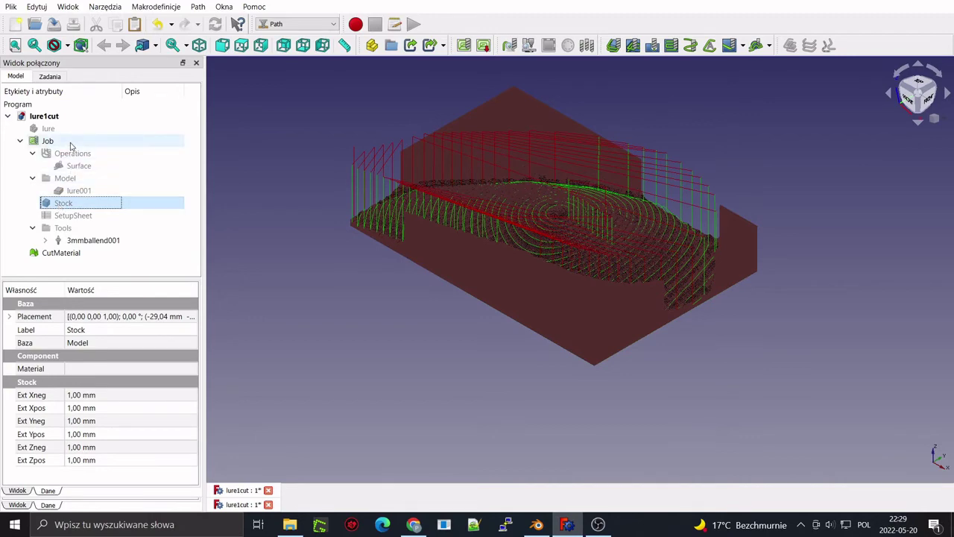
{"action": "left_click", "coordinate": [48, 141]}
{"action": "key", "text": "space"}
{"action": "middle_click_drag", "start_coordinate": [808, 305], "coordinate": [878, 284]}
{"action": "scroll", "coordinate": [920, 212], "scroll_direction": "up", "scroll_amount": 3}
{"action": "scroll", "coordinate": [878, 285], "scroll_direction": "down", "scroll_amount": 2}
{"action": "middle_click_drag", "start_coordinate": [595, 327], "coordinate": [627, 283]}
{"action": "scroll", "coordinate": [628, 283], "scroll_direction": "up", "scroll_amount": 3}
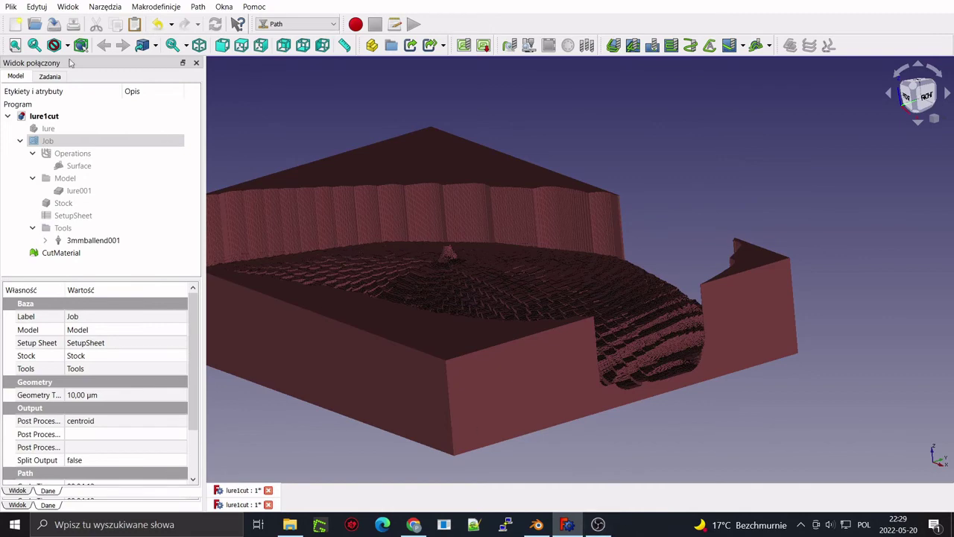
Set the Job's output post processor to mach3_mach4 and check its tool list
{"action": "left_click", "coordinate": [46, 141]}
{"action": "double_click", "coordinate": [46, 141]}
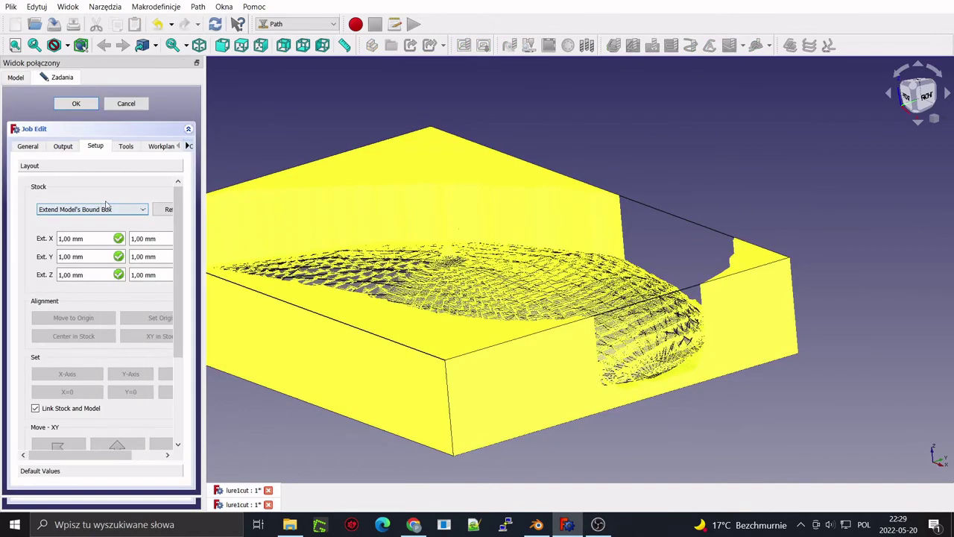
{"action": "left_click_drag", "start_coordinate": [204, 289], "coordinate": [314, 290]}
{"action": "left_click", "coordinate": [61, 147]}
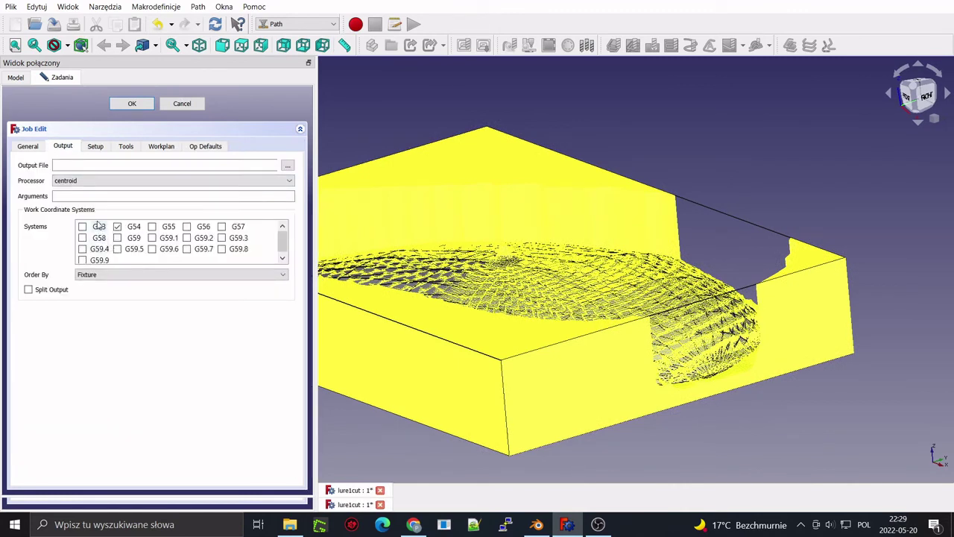
{"action": "left_click", "coordinate": [105, 252]}
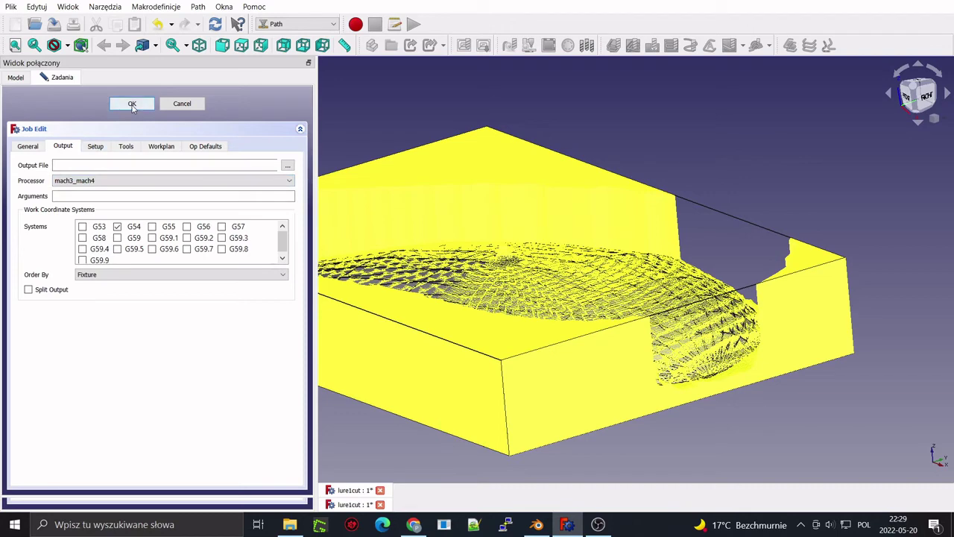
{"action": "left_click", "coordinate": [126, 147]}
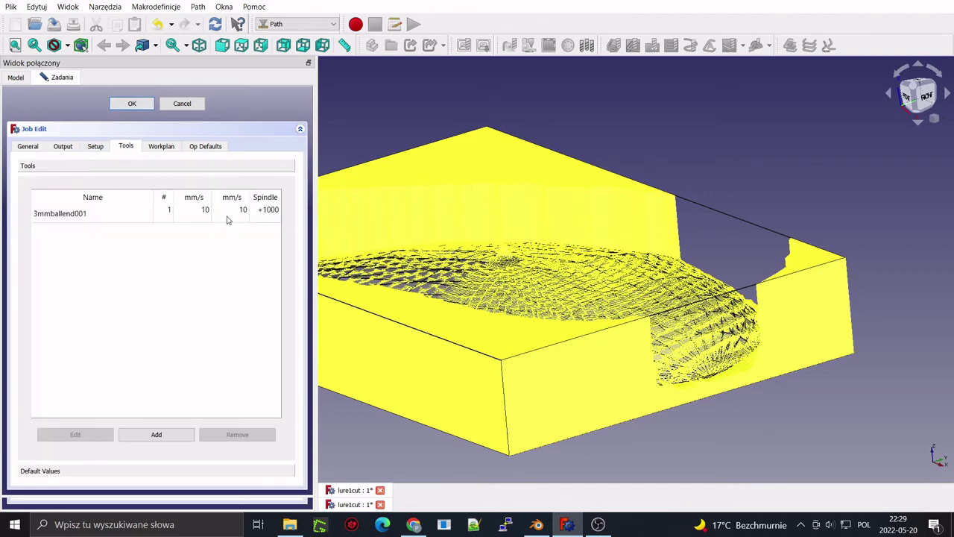
{"action": "left_click", "coordinate": [139, 108]}
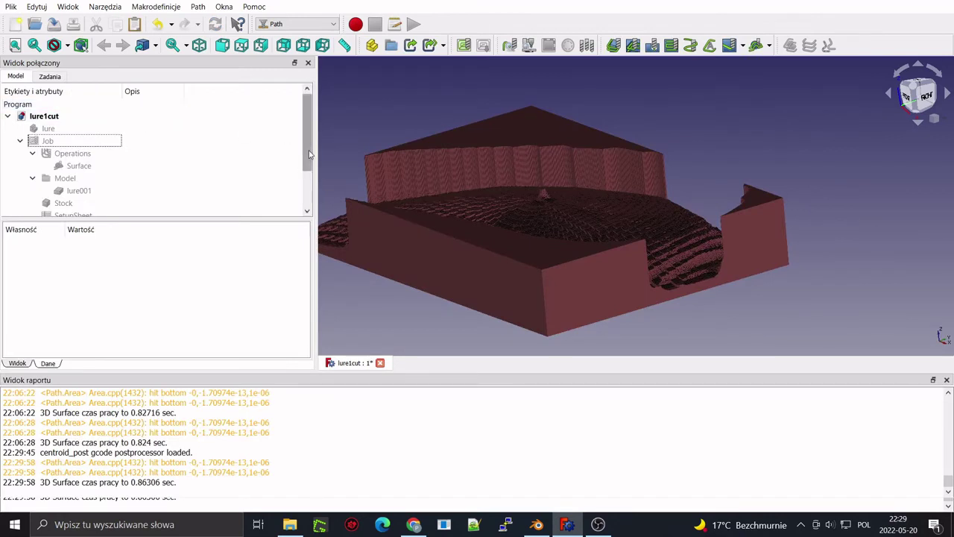
Post-process the Job with mach3_mach4 into the G-code file lure.txt in the folder E:/CNC/Projekty blender
{"action": "scroll", "coordinate": [288, 138], "scroll_direction": "down", "scroll_amount": 2}
{"action": "scroll", "coordinate": [72, 142], "scroll_direction": "up", "scroll_amount": 1}
{"action": "scroll", "coordinate": [73, 142], "scroll_direction": "up", "scroll_amount": 1}
{"action": "left_click", "coordinate": [63, 142]}
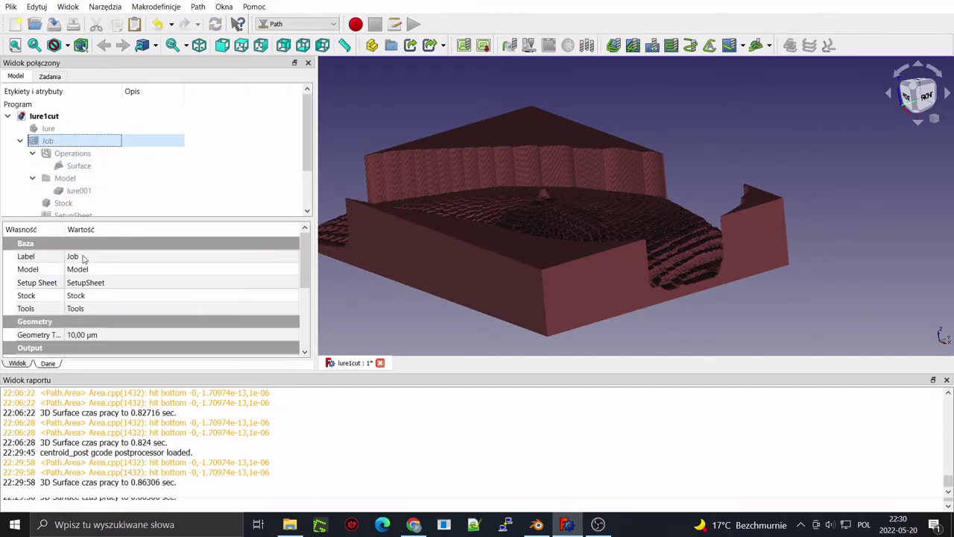
{"action": "scroll", "coordinate": [82, 257], "scroll_direction": "down", "scroll_amount": 5}
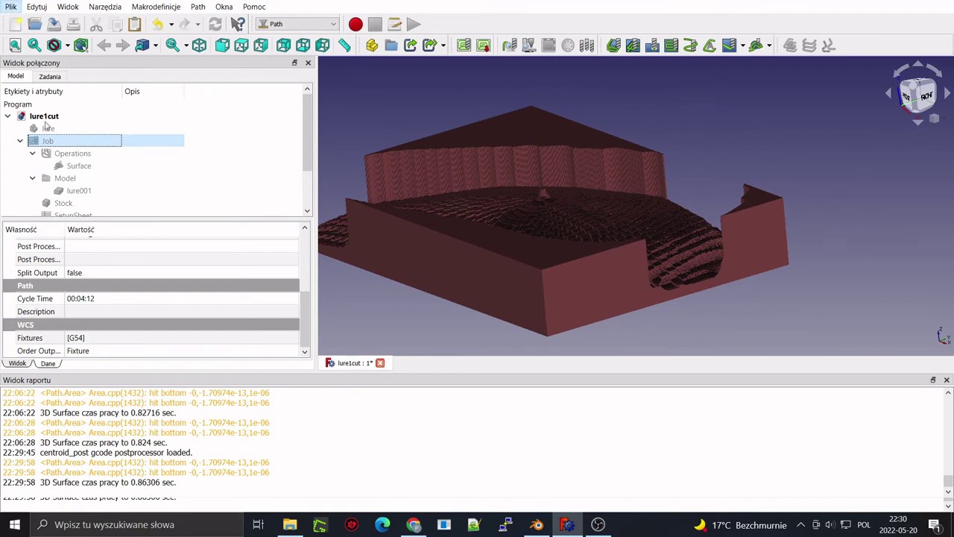
{"action": "left_click", "coordinate": [64, 179]}
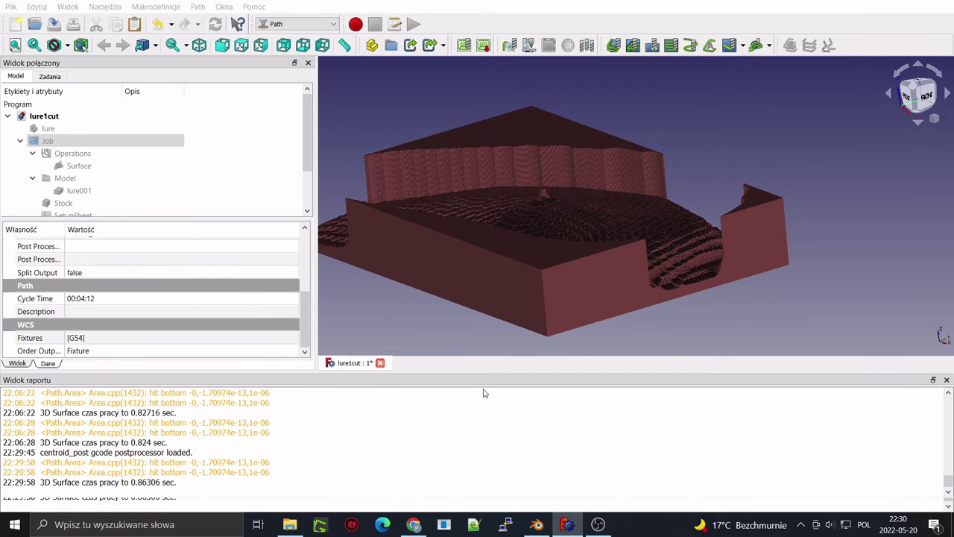
{"action": "left_click", "coordinate": [646, 365]}
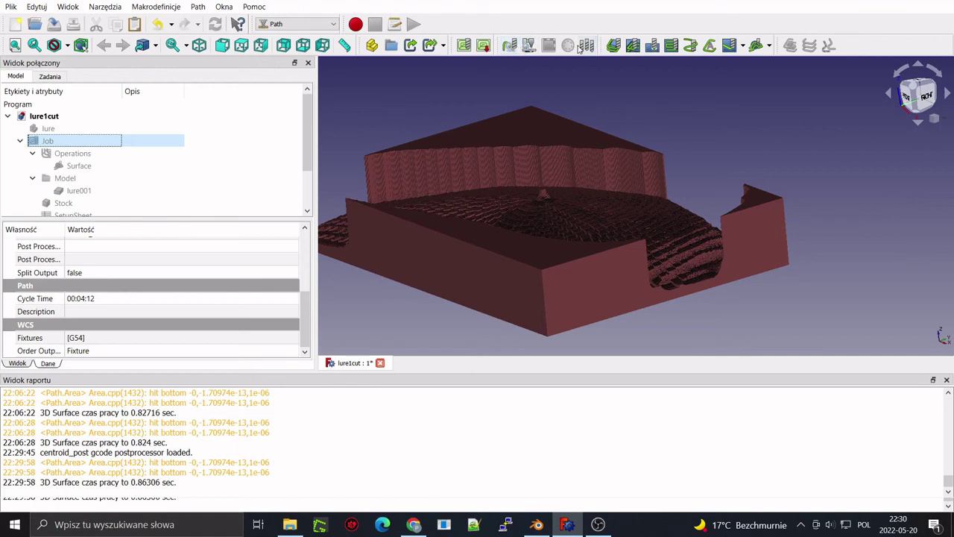
{"action": "left_click", "coordinate": [488, 53]}
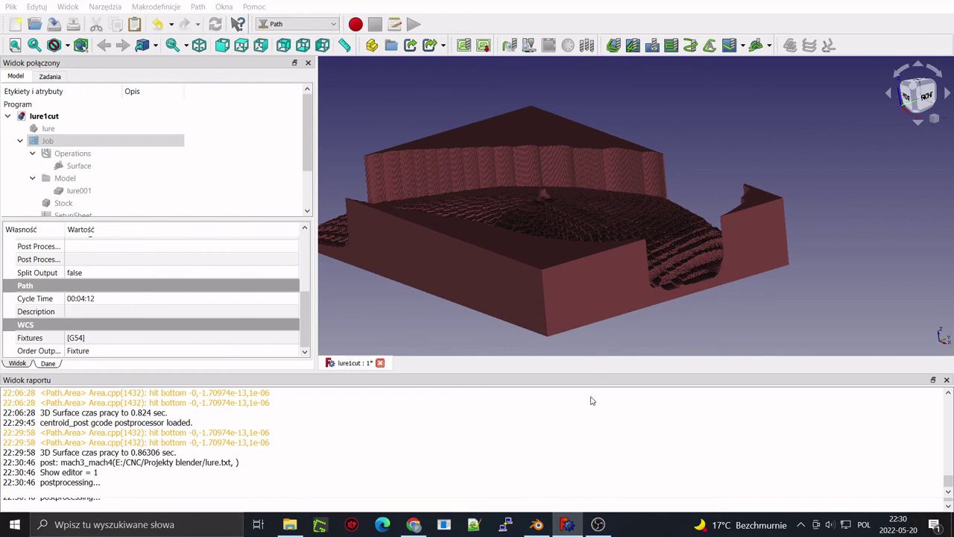
{"action": "left_click", "coordinate": [598, 524]}
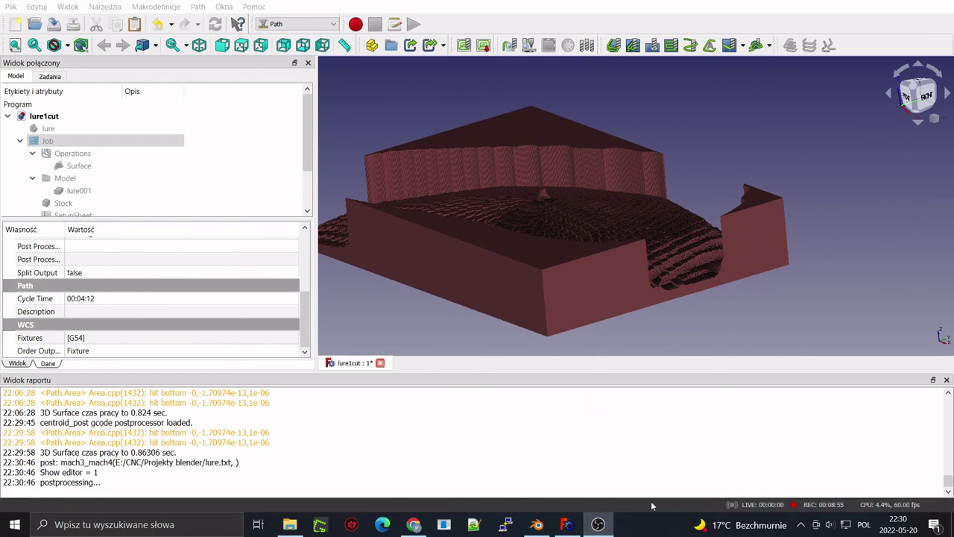